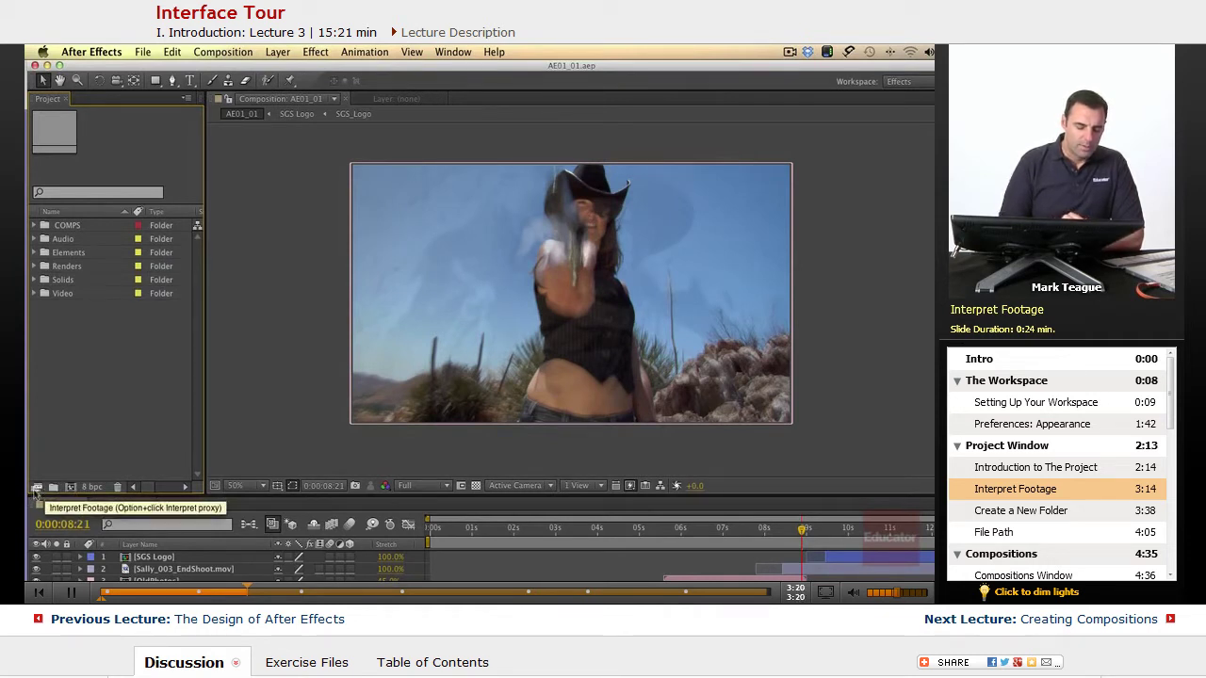
- Open the Interpret Footage settings for DustBlowing01.mov from the Video folder and move the dialog aside
click(34, 293)
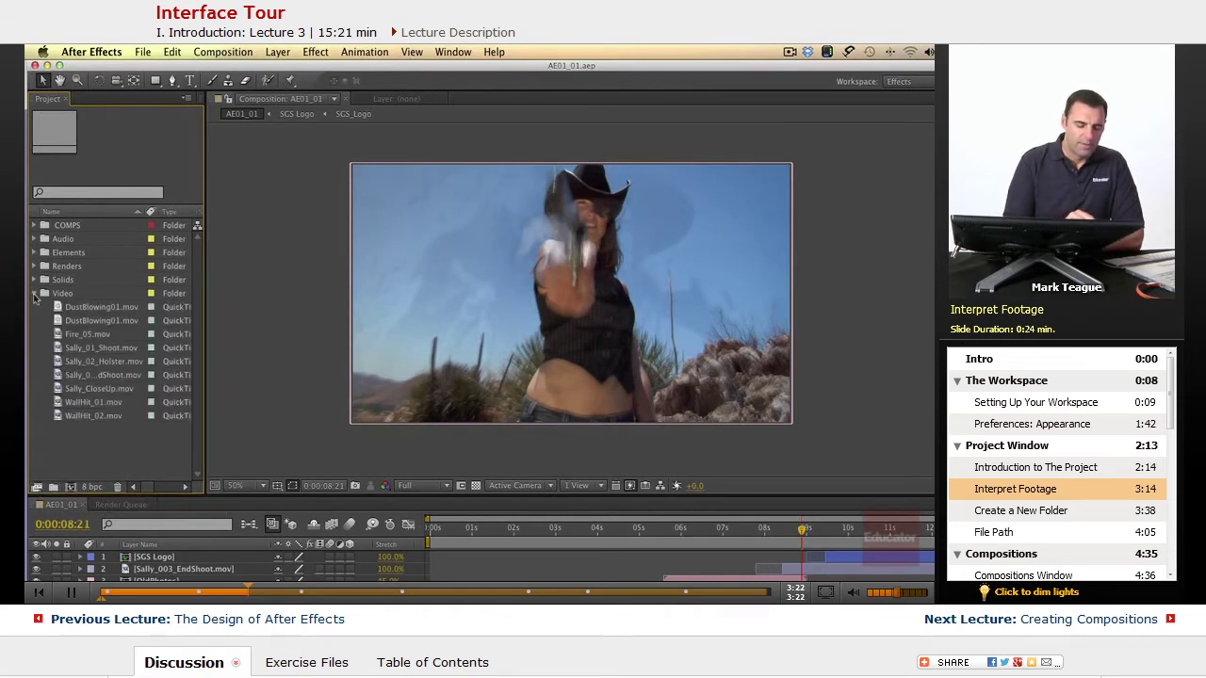
click(90, 308)
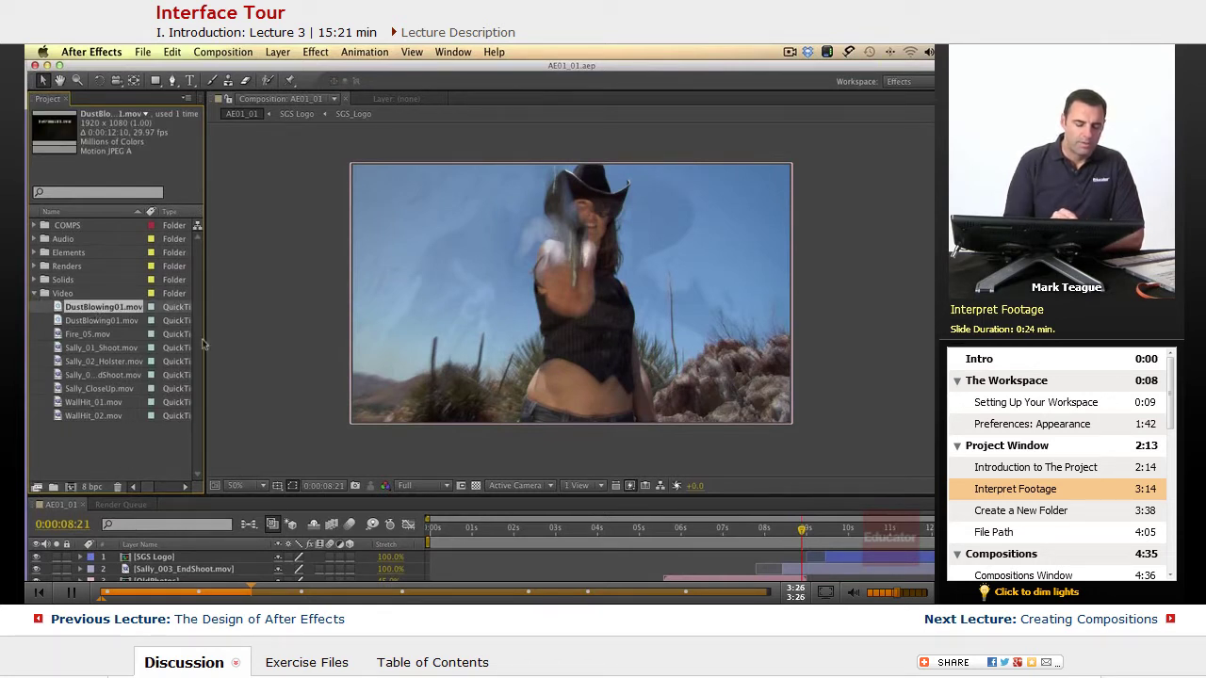
click(40, 486)
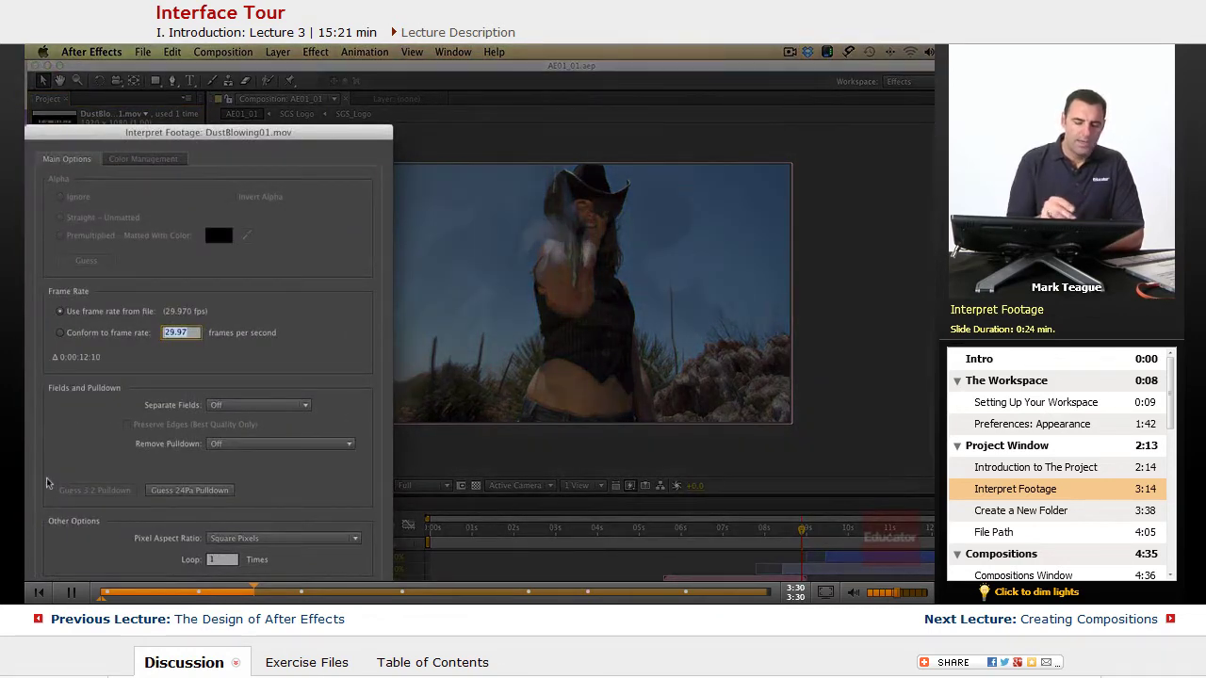
drag(287, 131, 408, 86)
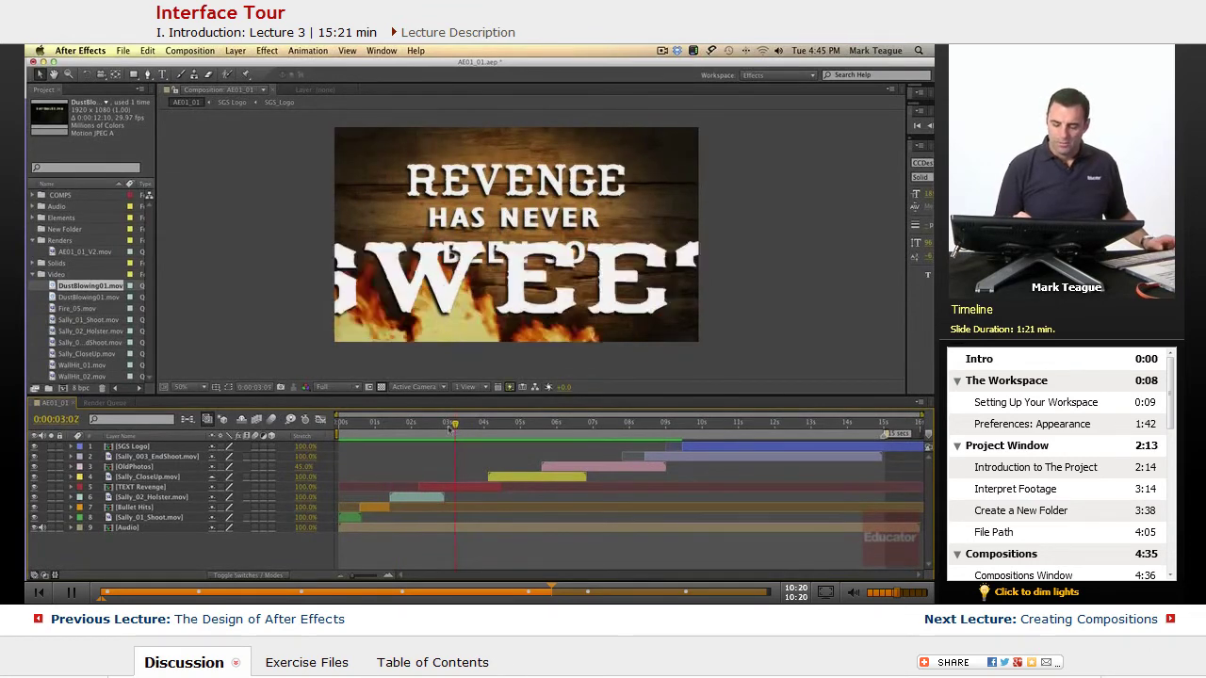
click(396, 436)
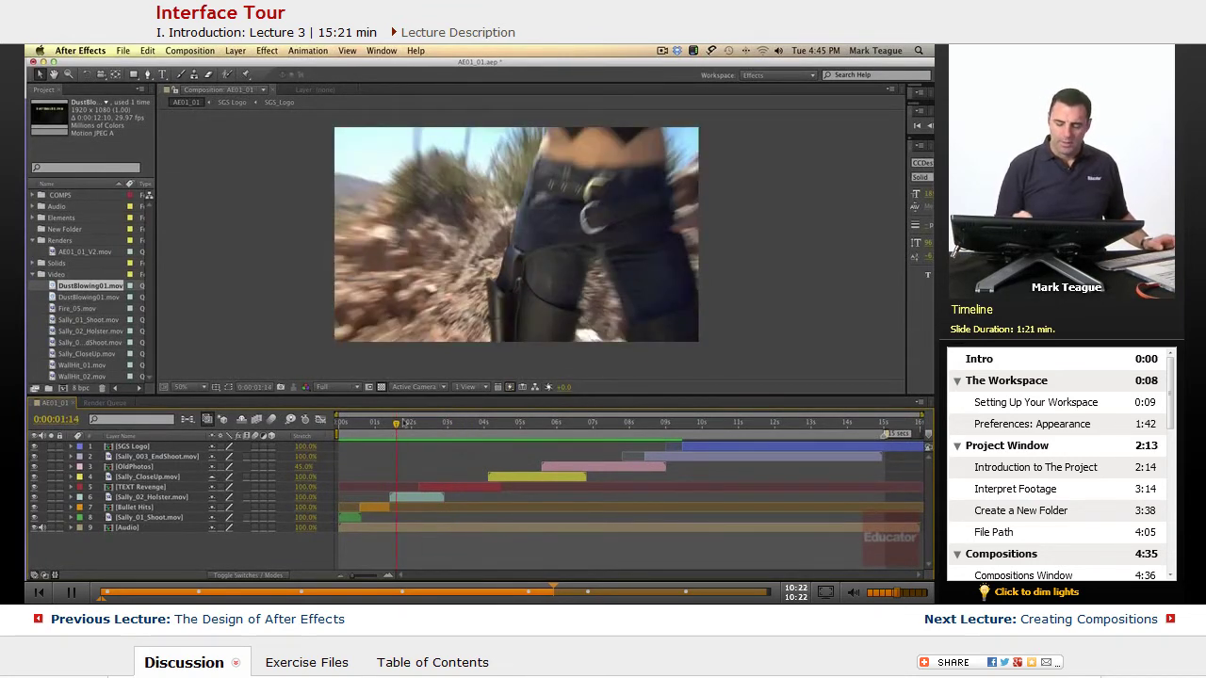
drag(403, 424, 371, 424)
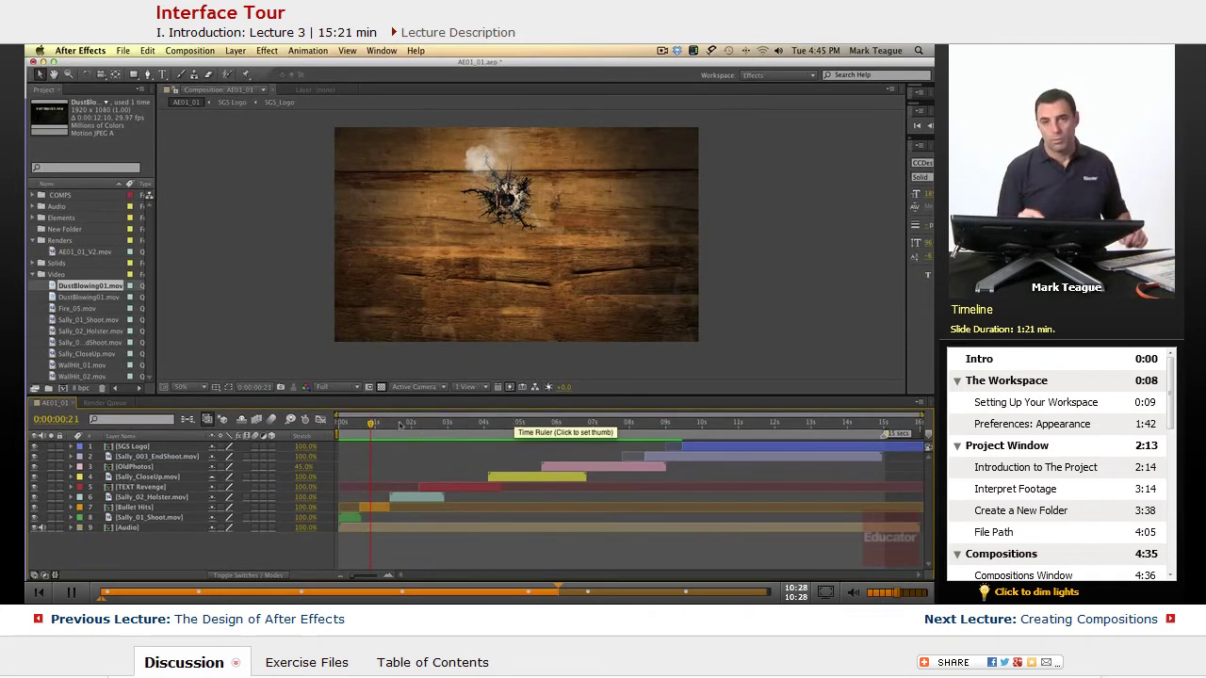
key(space)
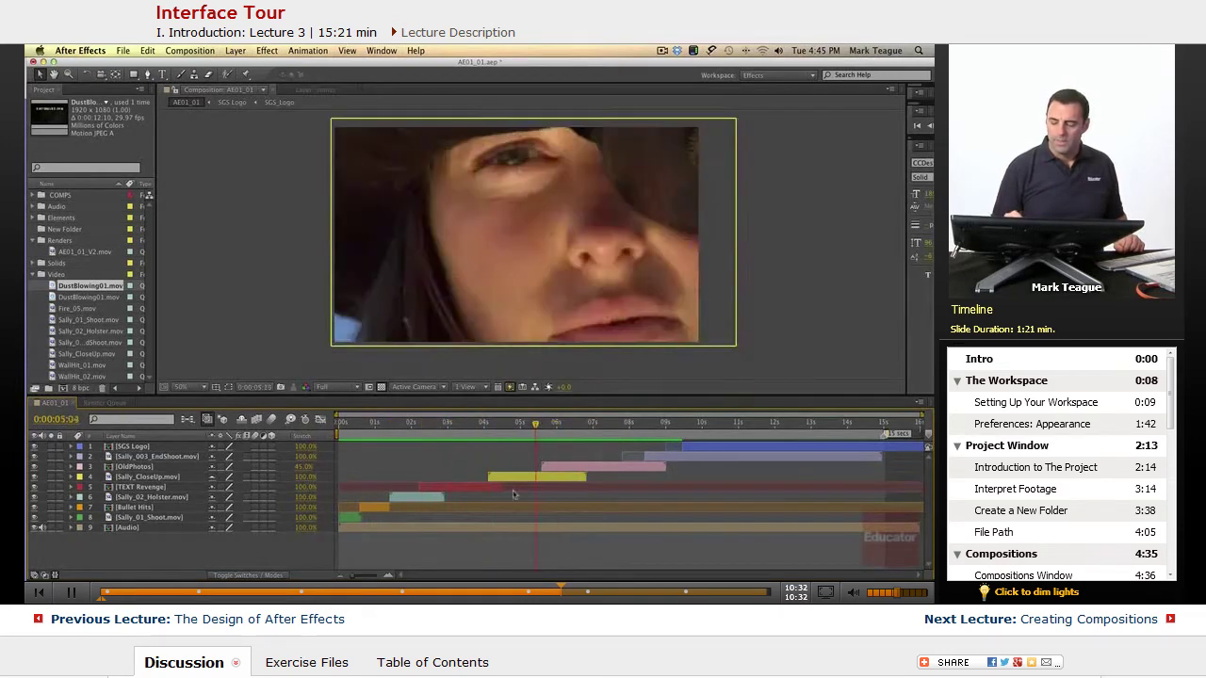
drag(502, 423, 591, 427)
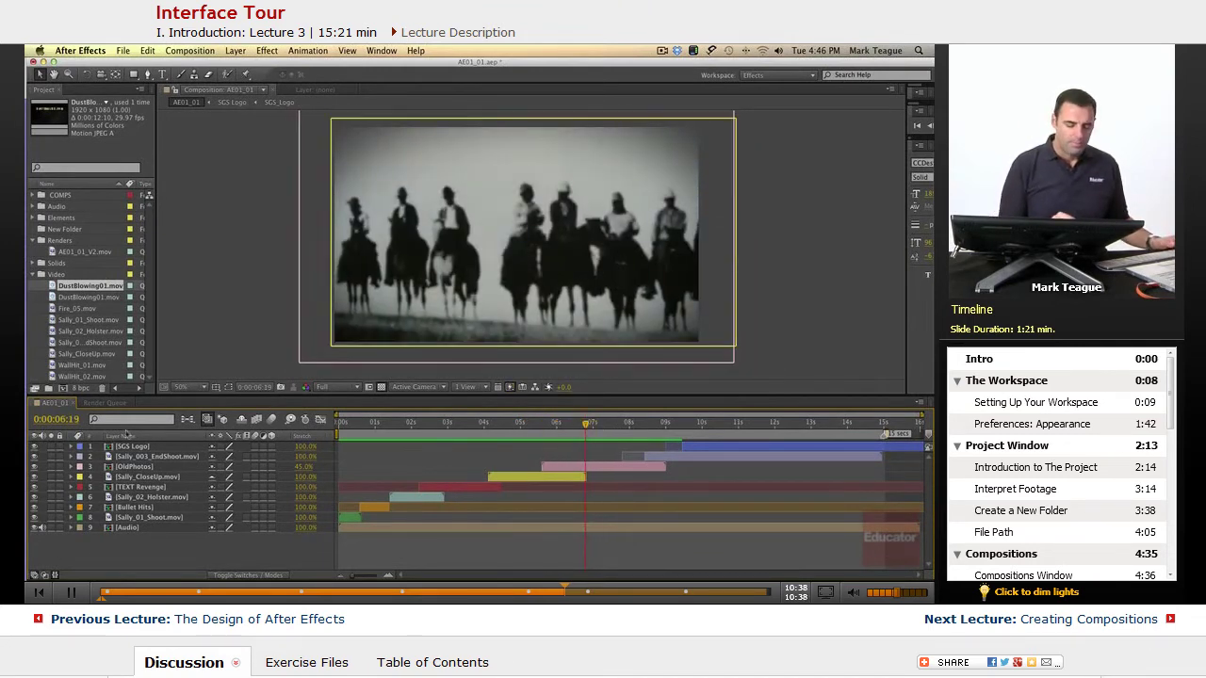
click(58, 420)
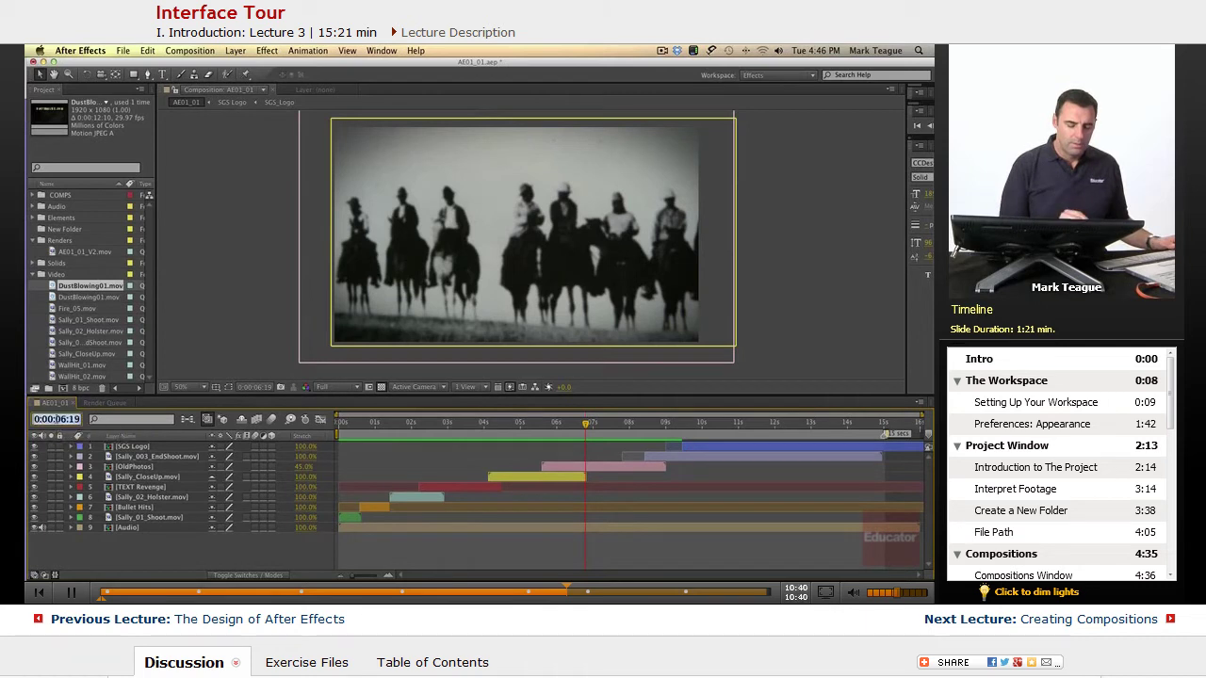
key(Escape)
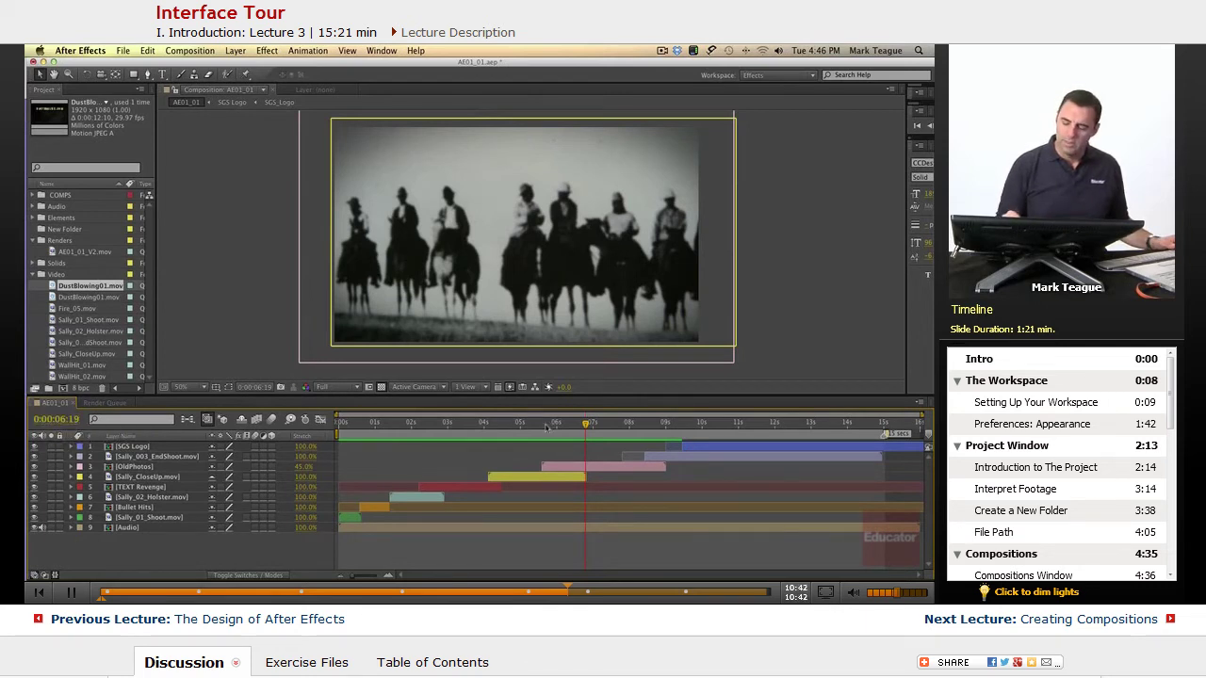
click(555, 424)
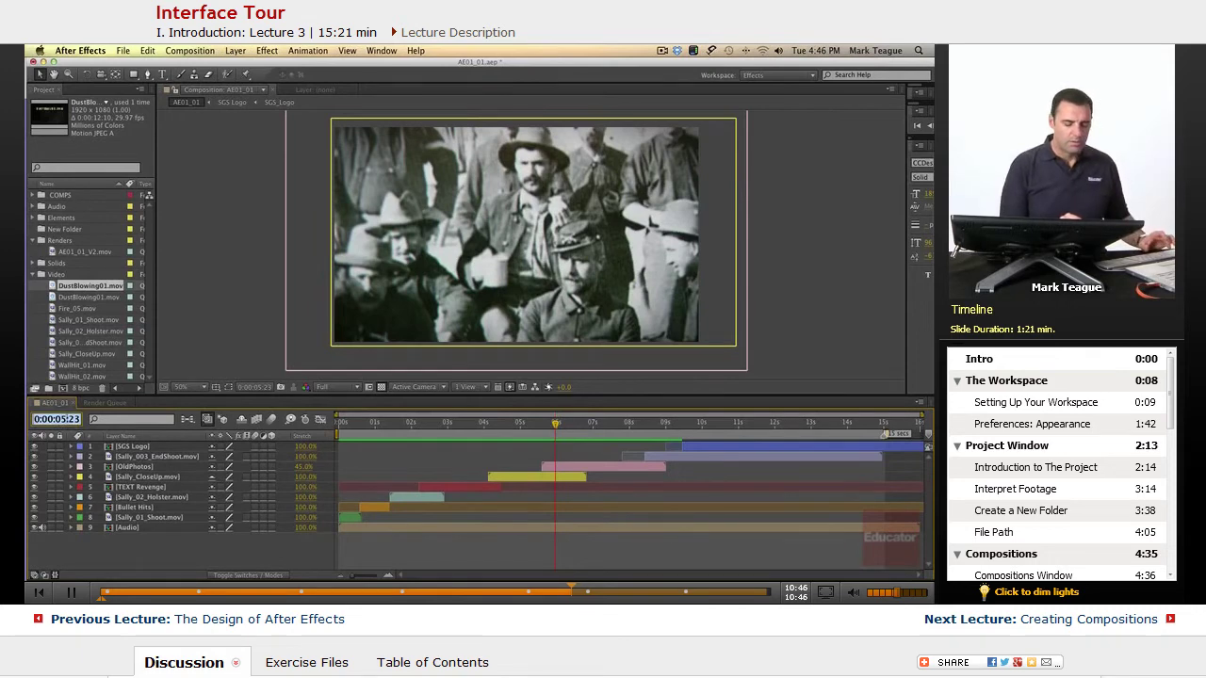
key(Escape)
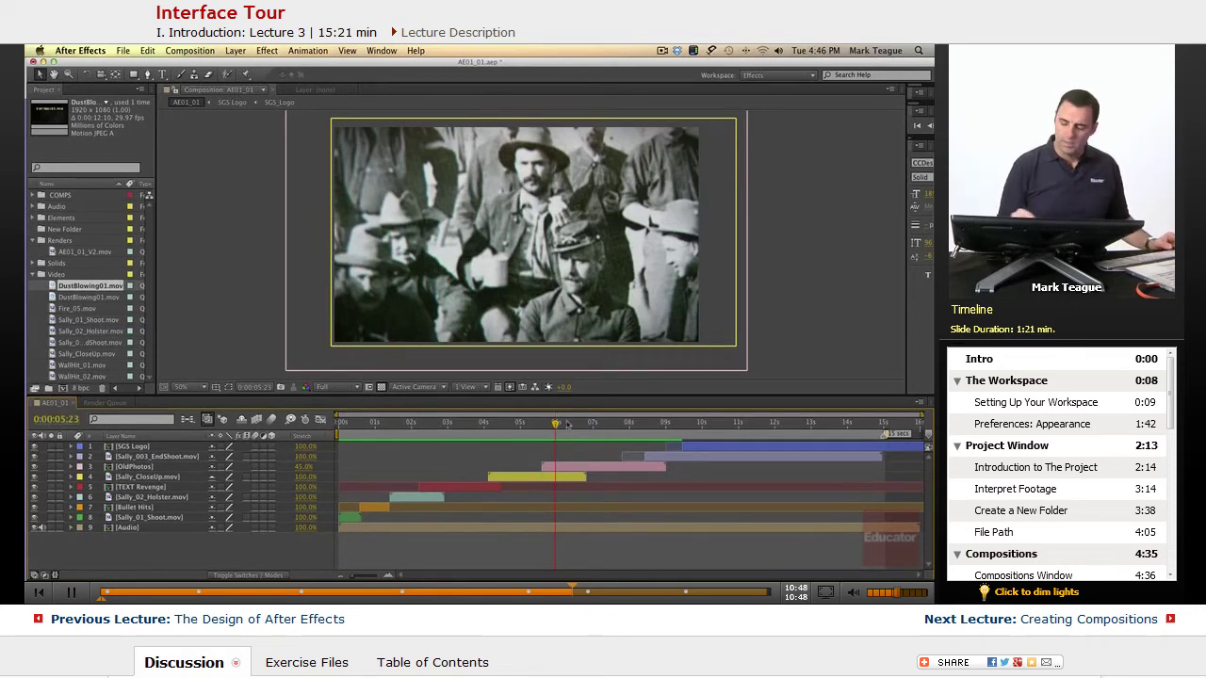
drag(557, 425, 465, 426)
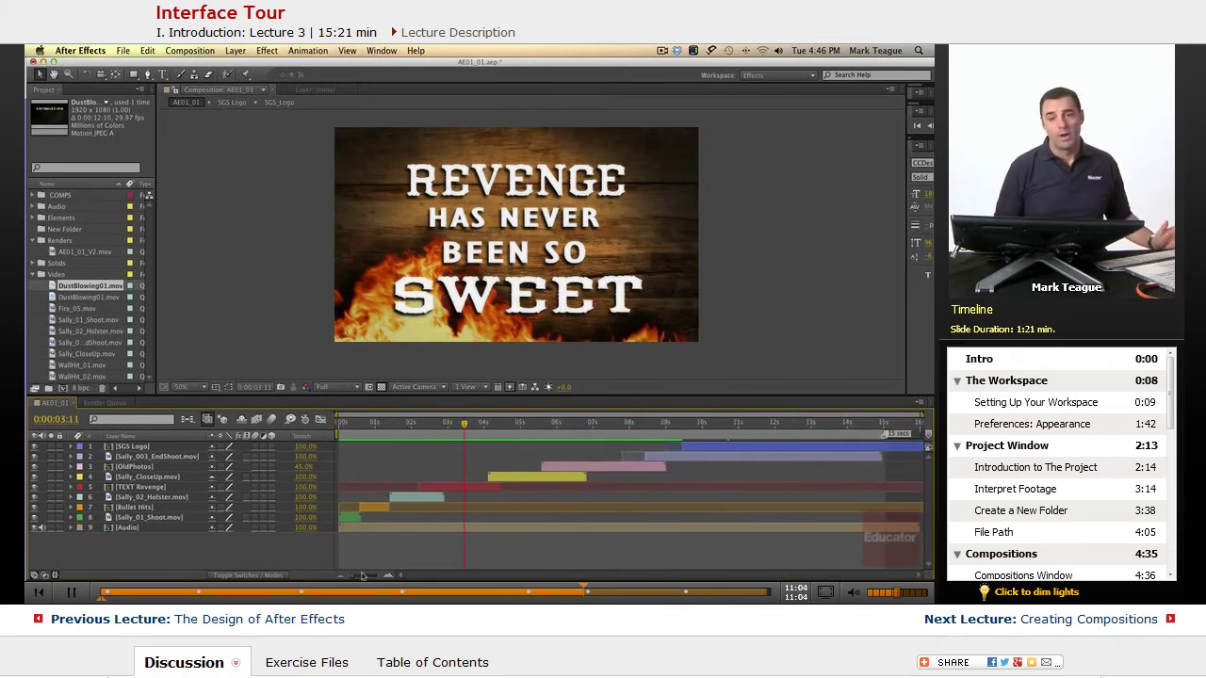
- Zoom the timeline in to show the first seconds in detail
drag(362, 576, 356, 576)
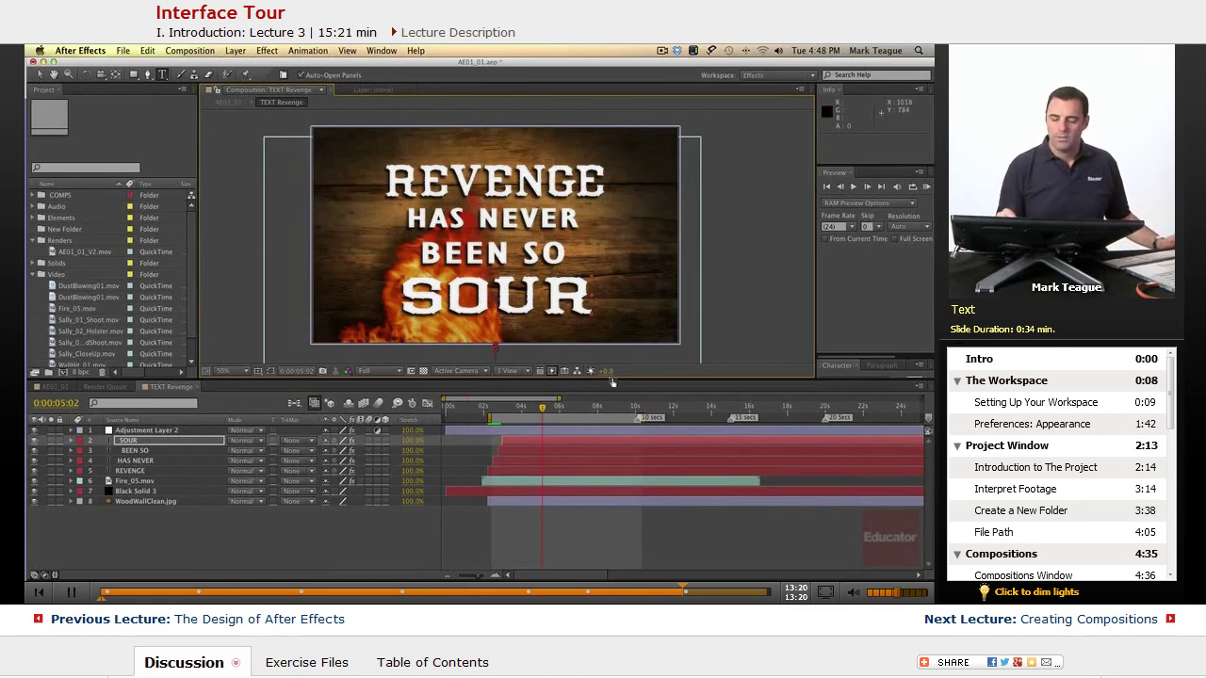
- Undo the title back to 'SWEET' and reveal the Rendering topic on the Photoshop tour slide
key(super+z)
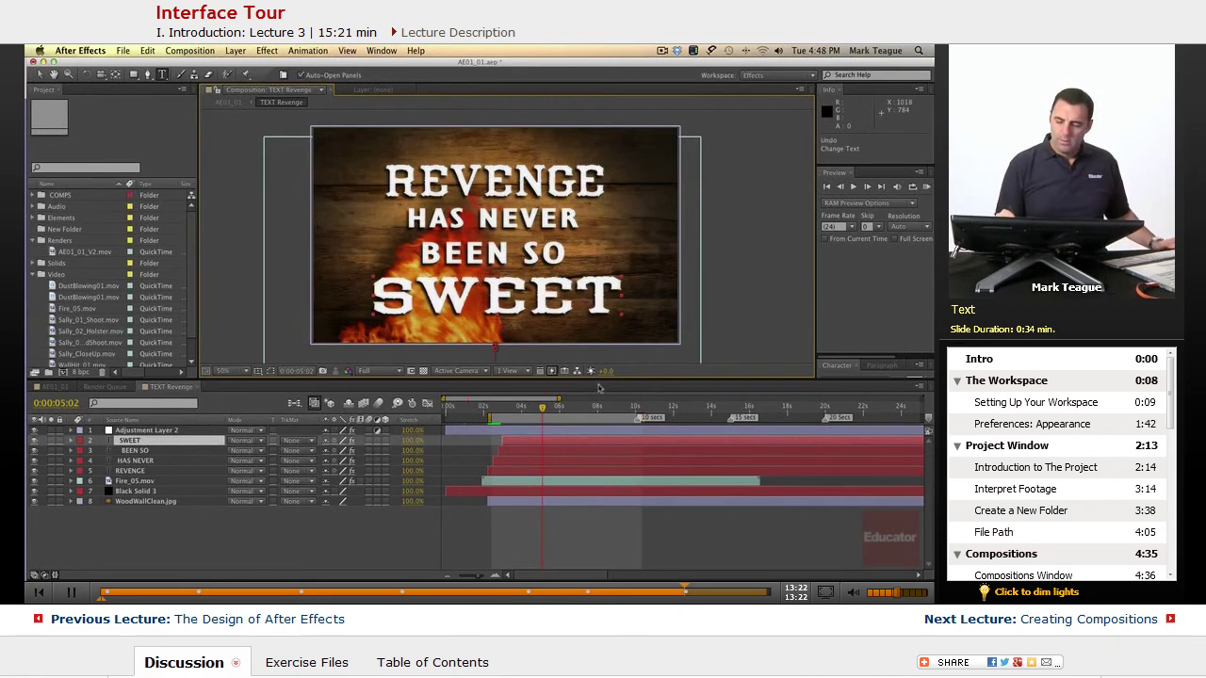
key(super+Tab)
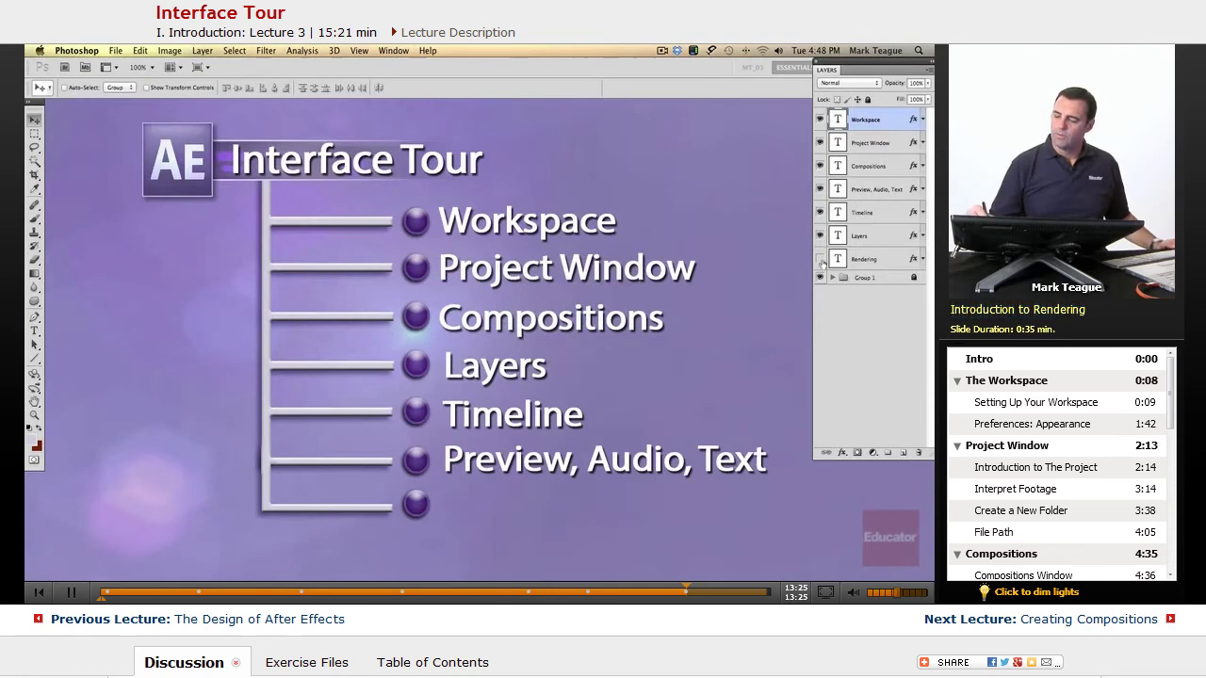
click(820, 260)
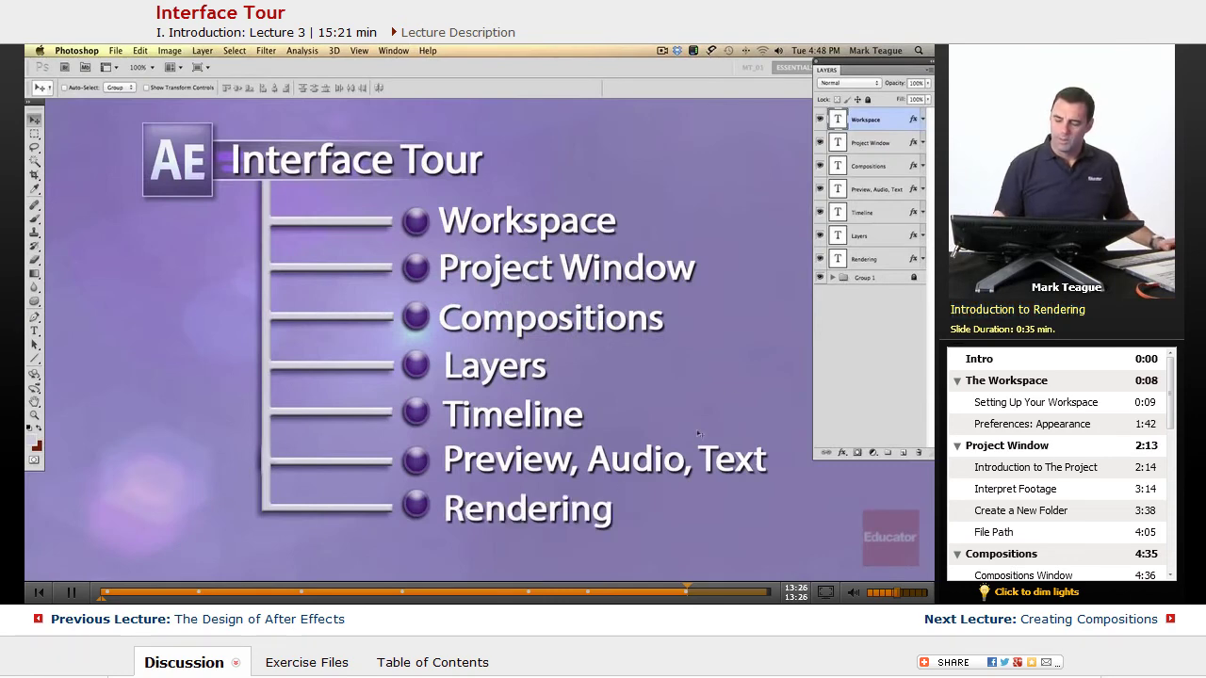
scroll(702, 415, right, 1)
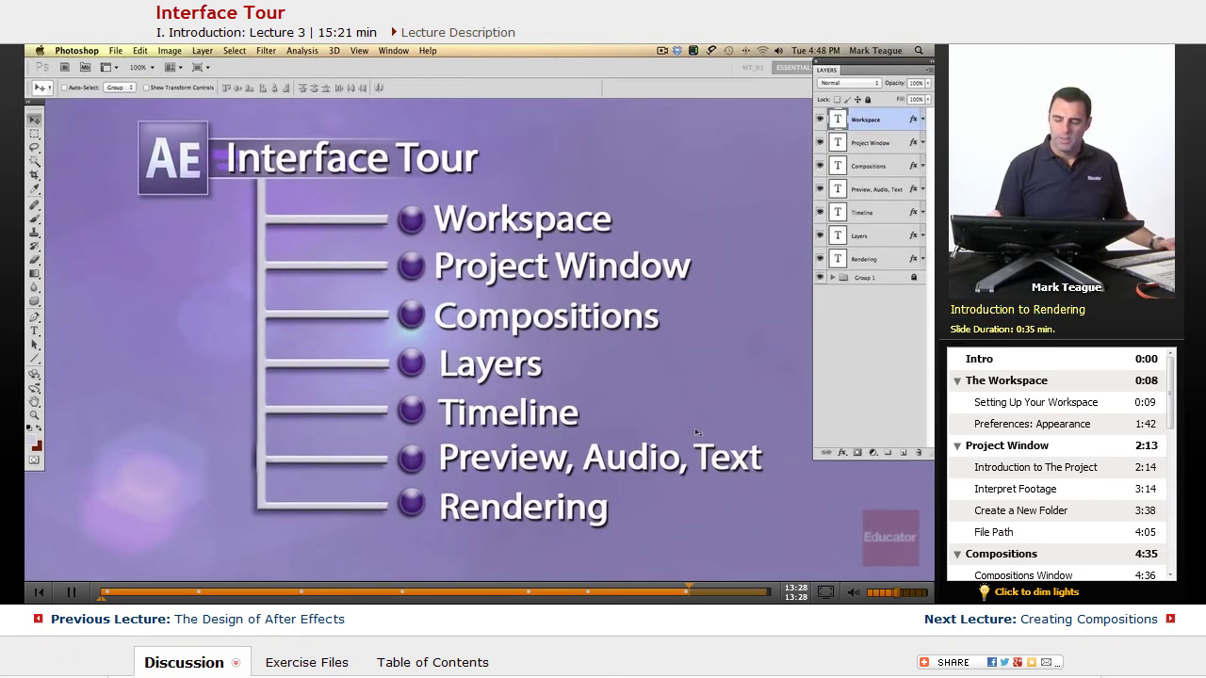
key(super+Tab)
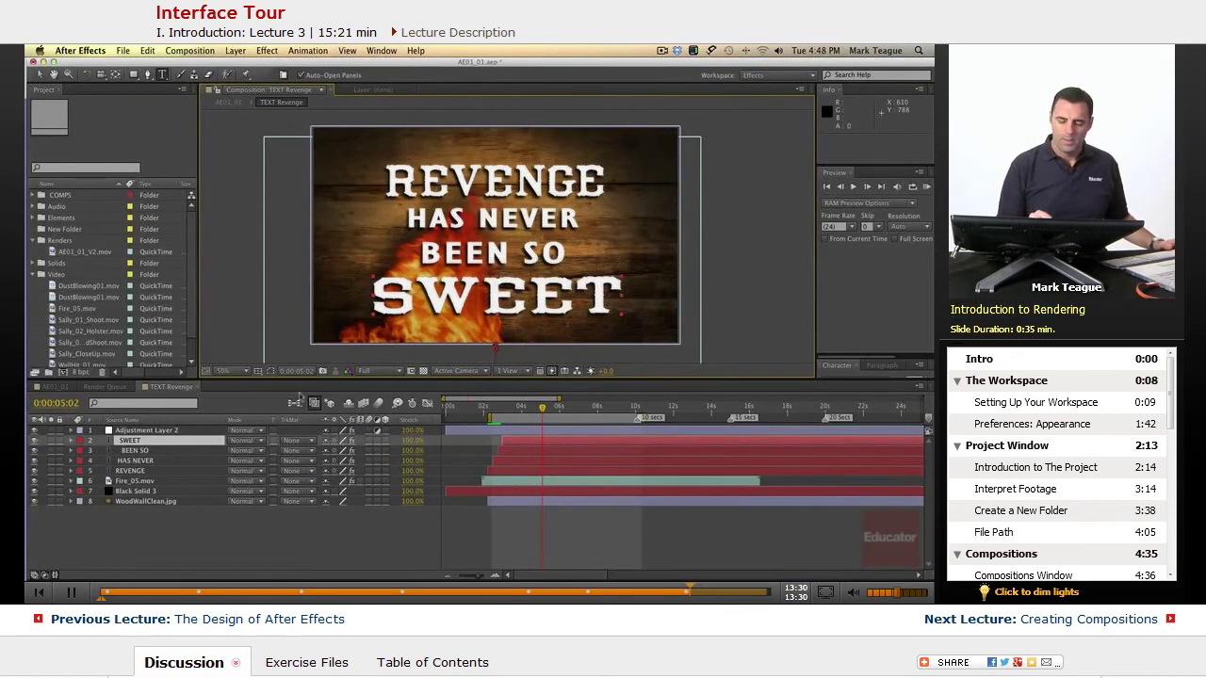
- In AE01_01, move the playhead to 0:00:03:15 on the REVENGE title and show the Render Queue
click(55, 386)
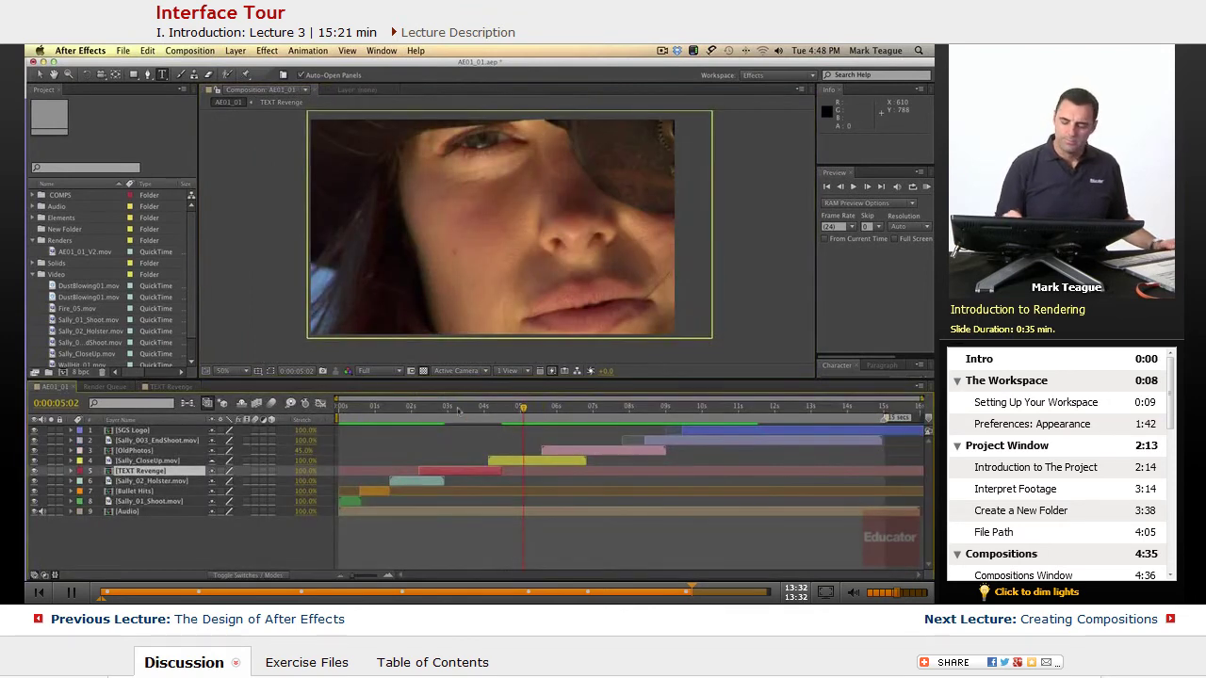
drag(357, 408, 471, 405)
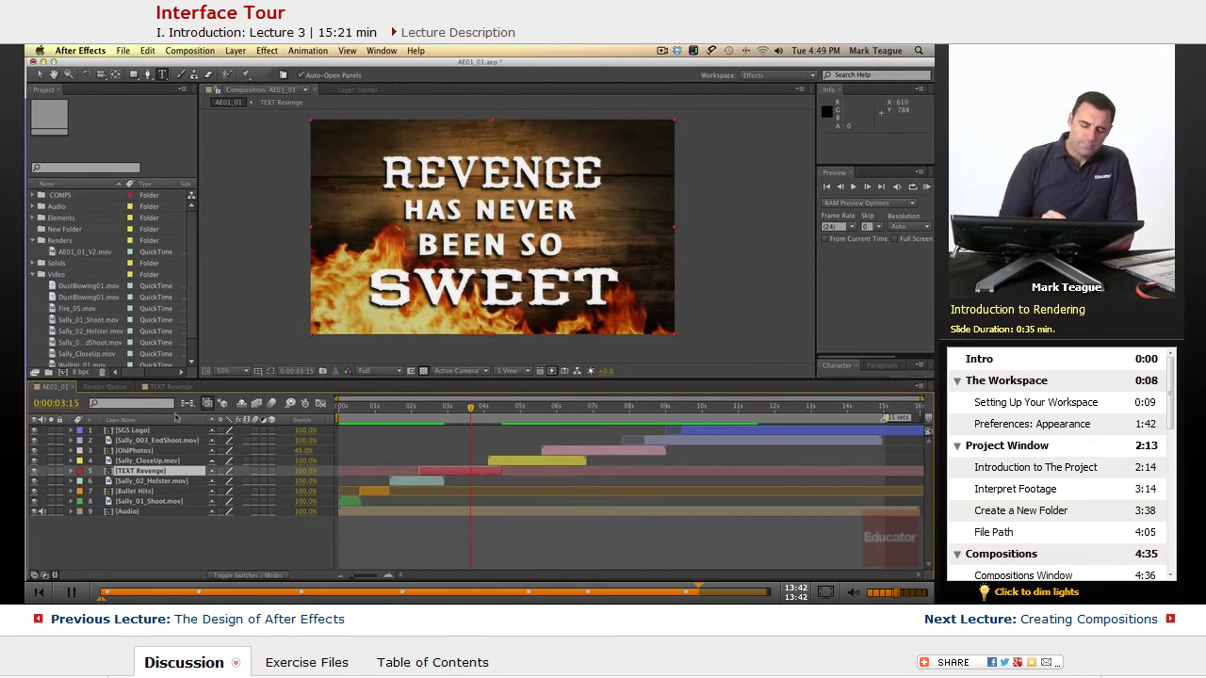
click(113, 387)
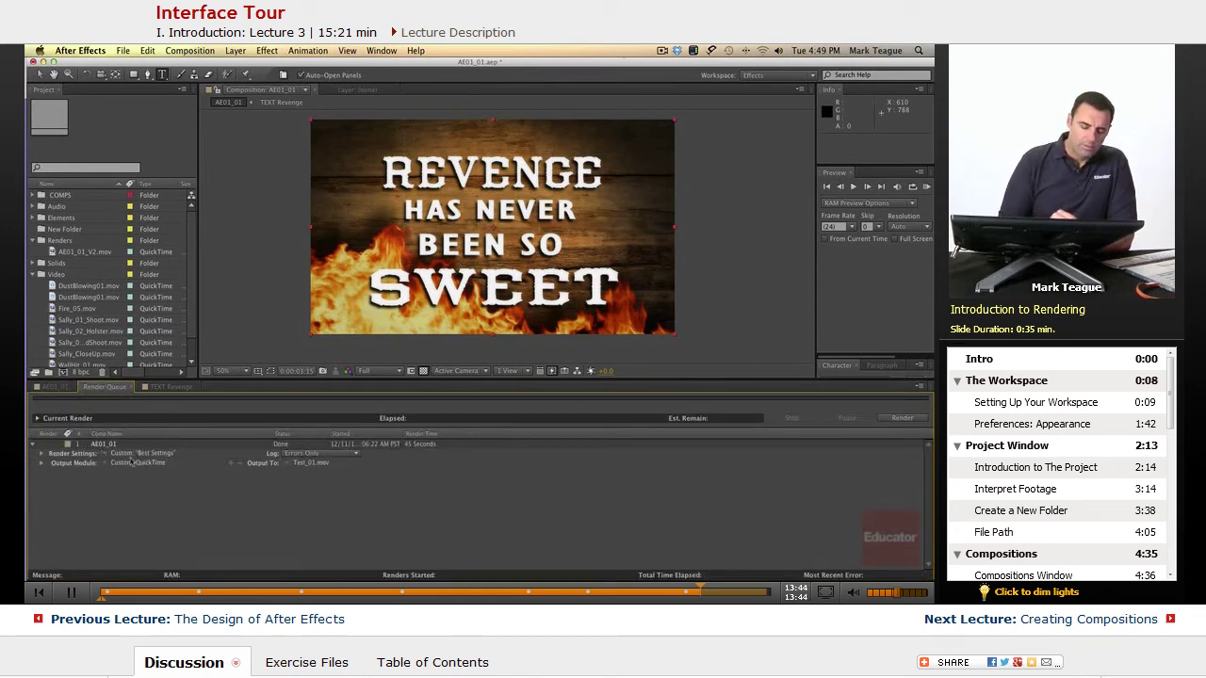
- Return to the AE01_01 timeline, end the layer-name edit, and switch to the Selection tool (V)
click(57, 387)
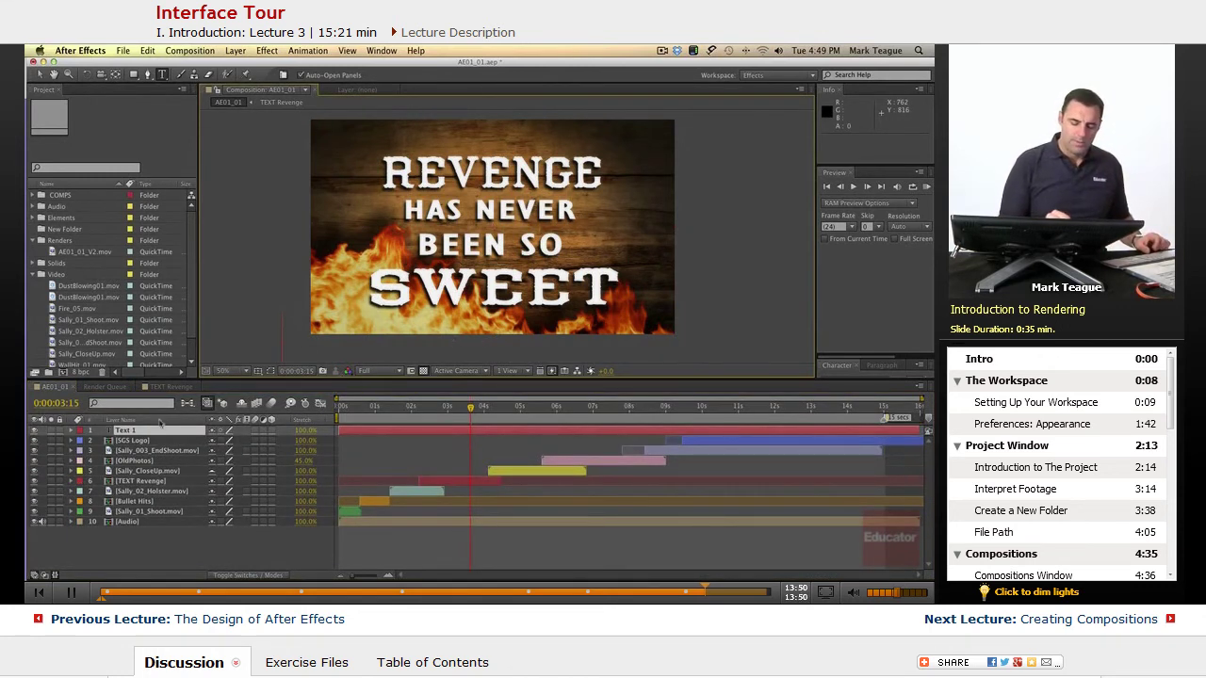
click(169, 541)
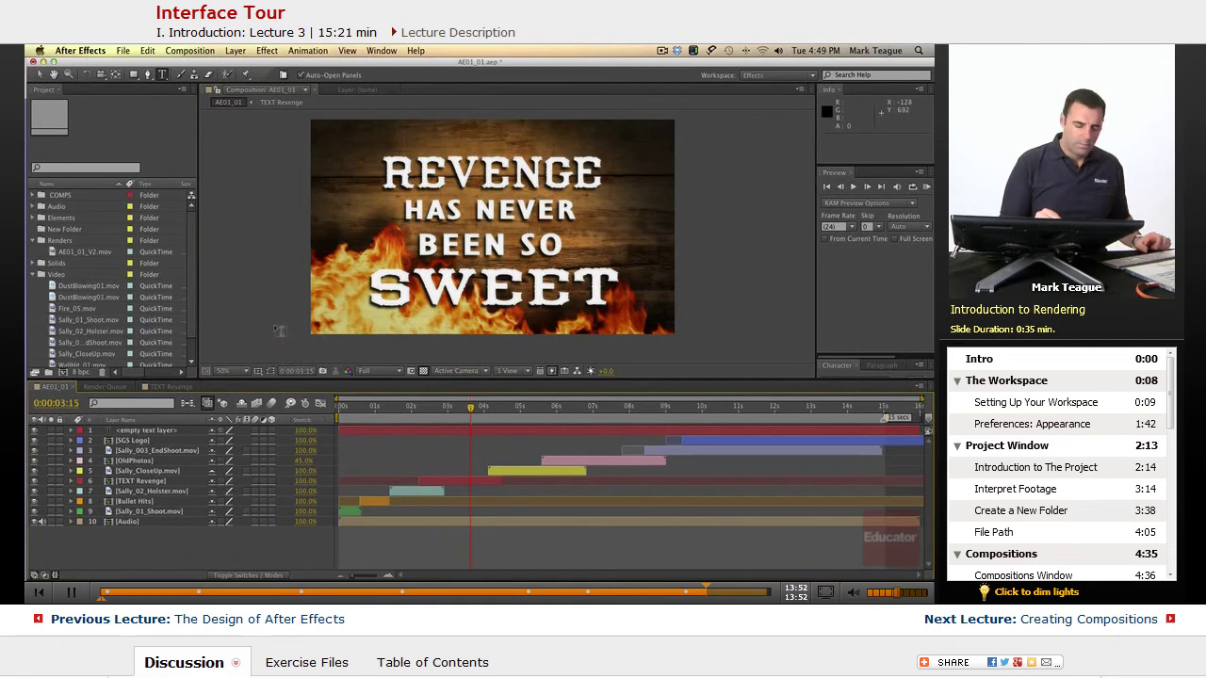
key(v)
- Add AE01_01 to the Render Queue and open its Best Settings render settings
click(191, 51)
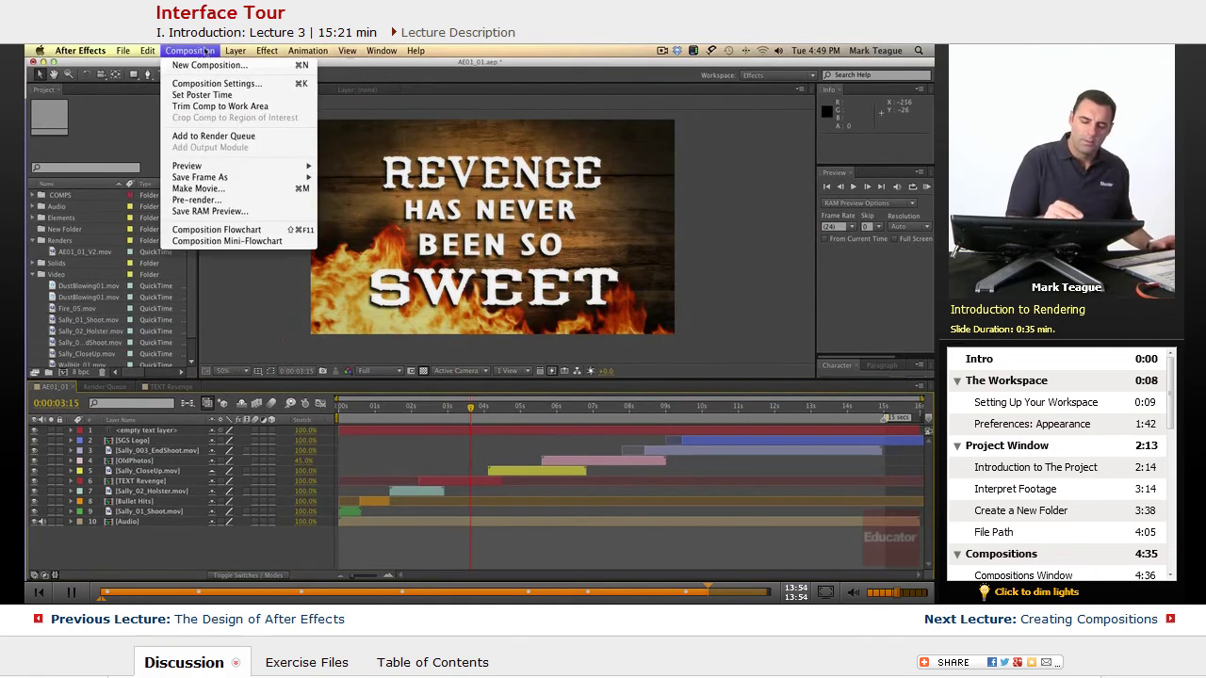
click(224, 135)
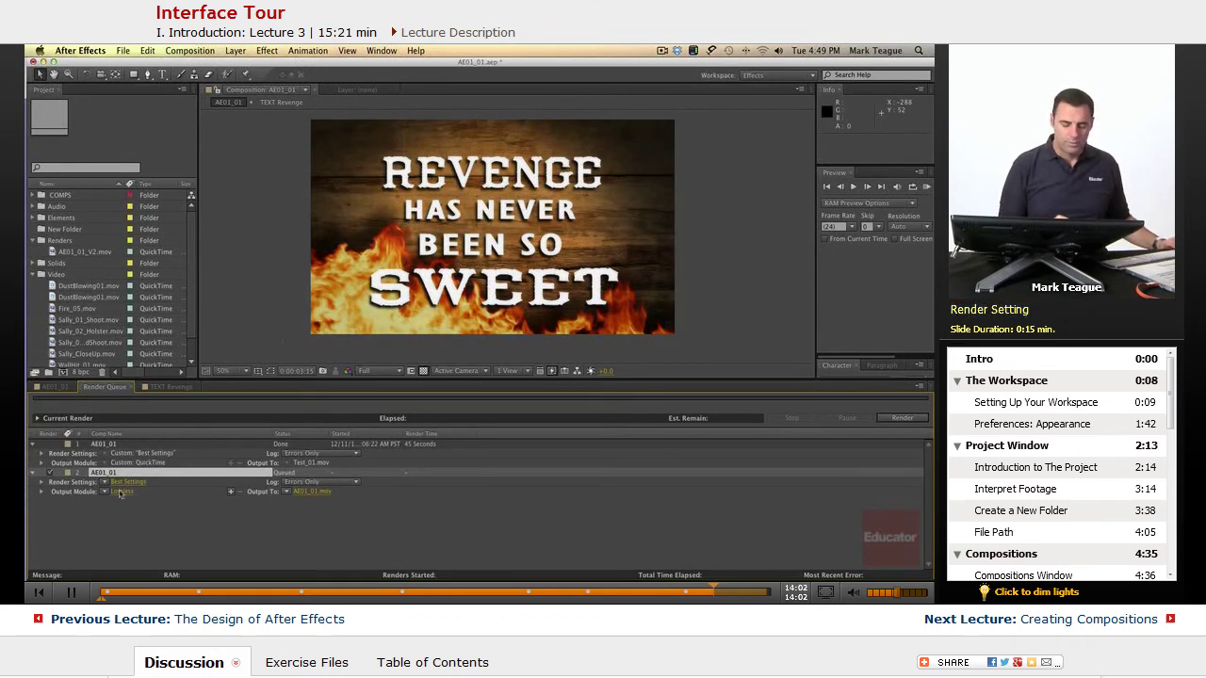
click(124, 485)
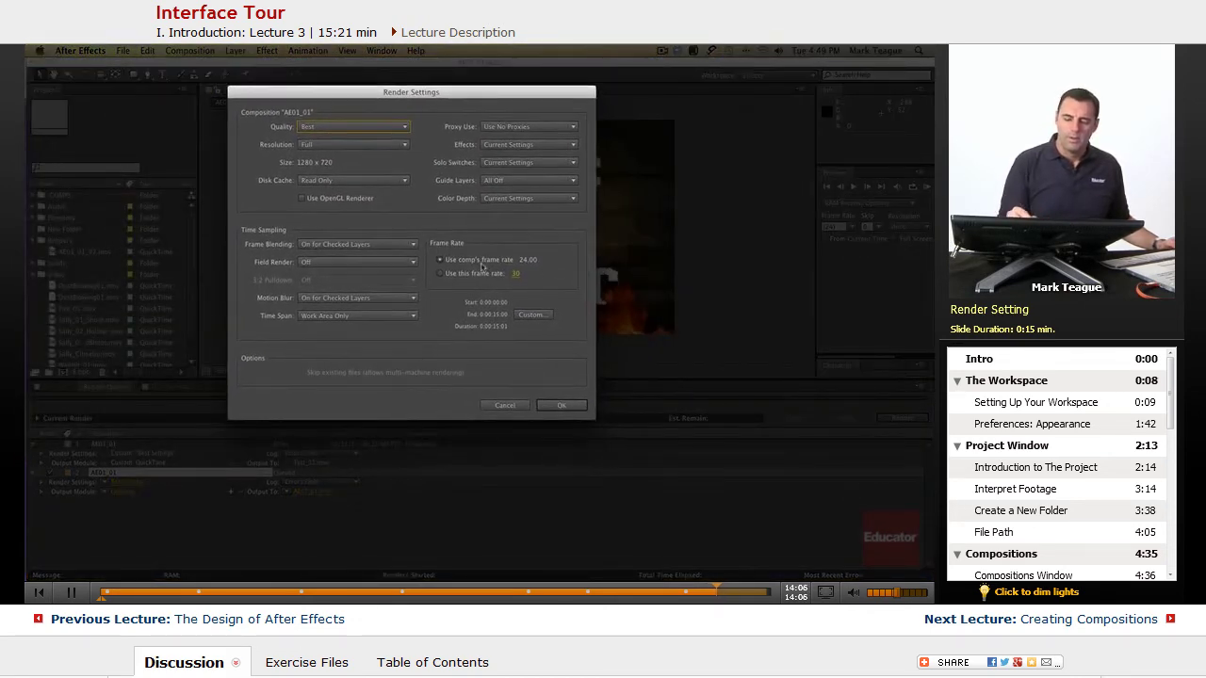
- Check the render Quality and Resolution options, keeping Best quality and Full resolution
click(418, 132)
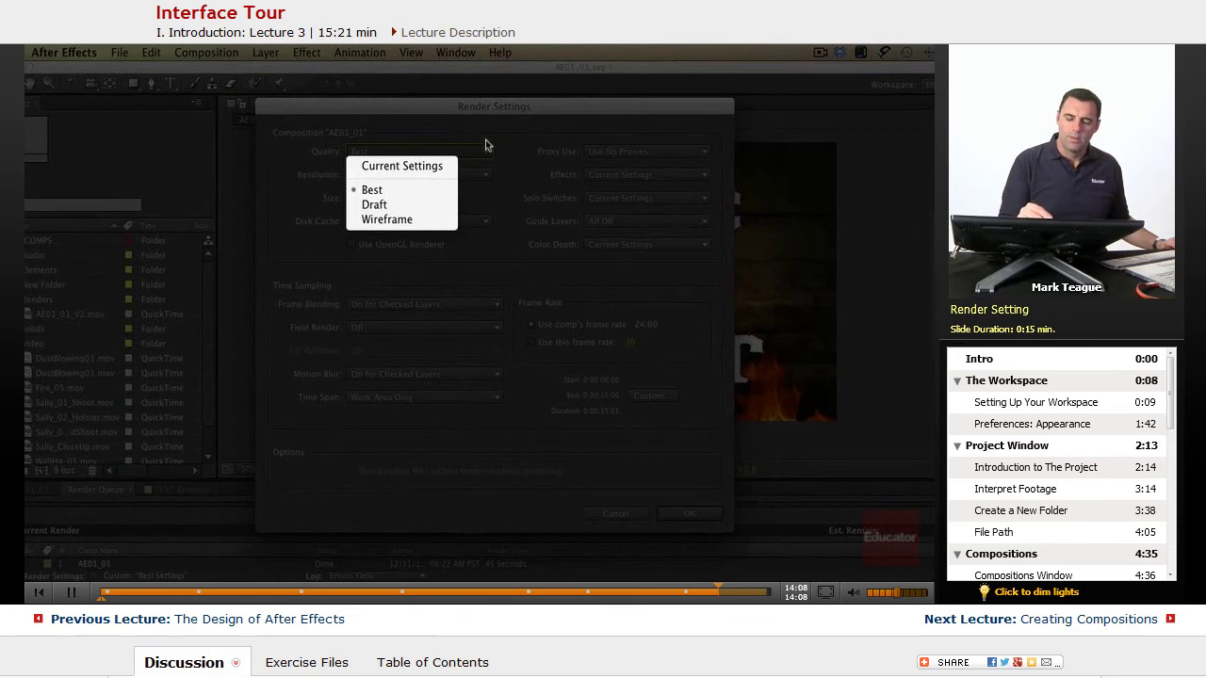
click(519, 141)
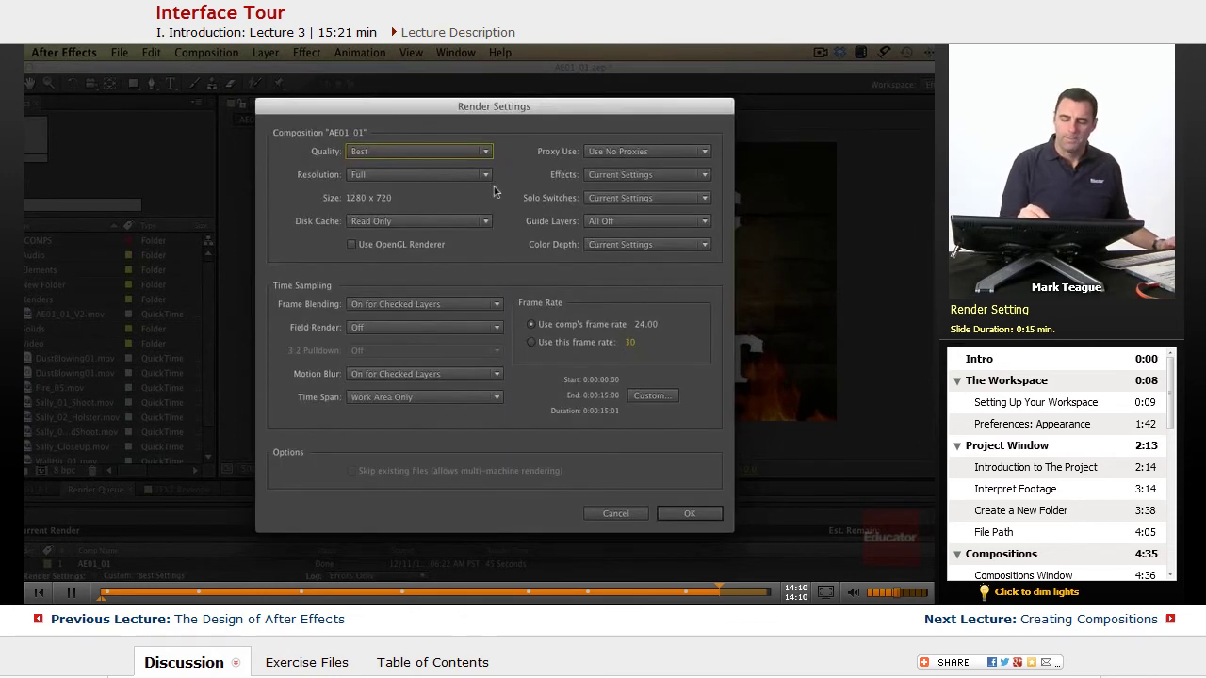
click(485, 176)
click(507, 172)
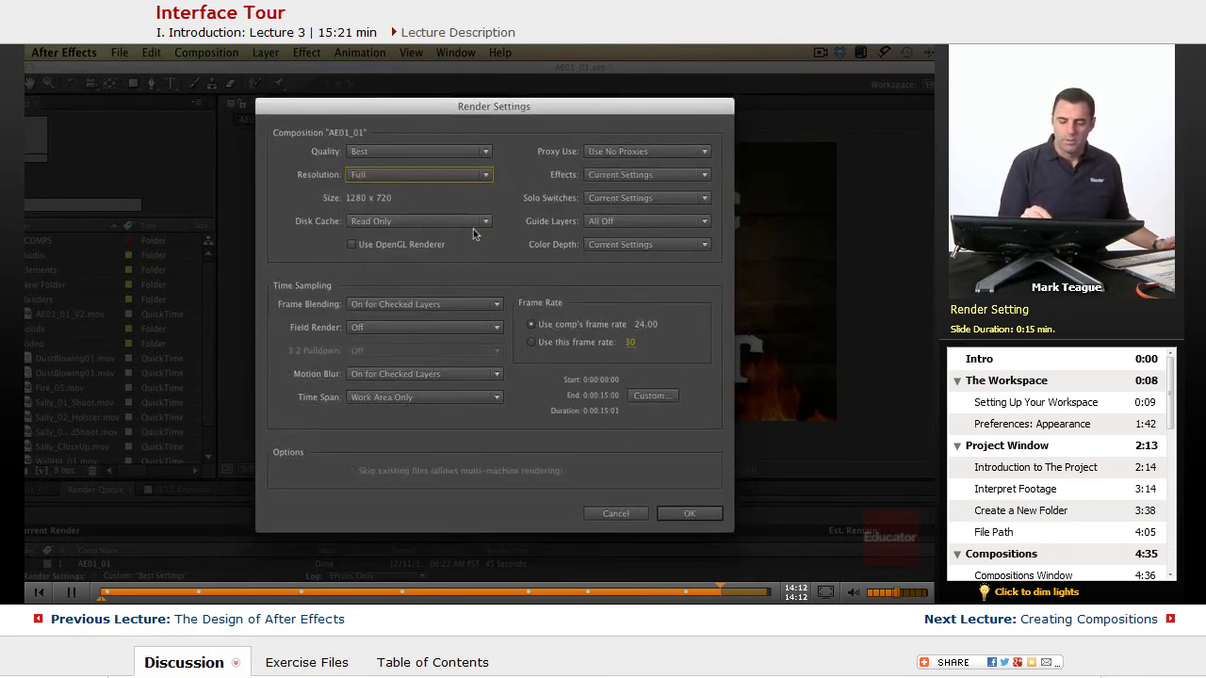